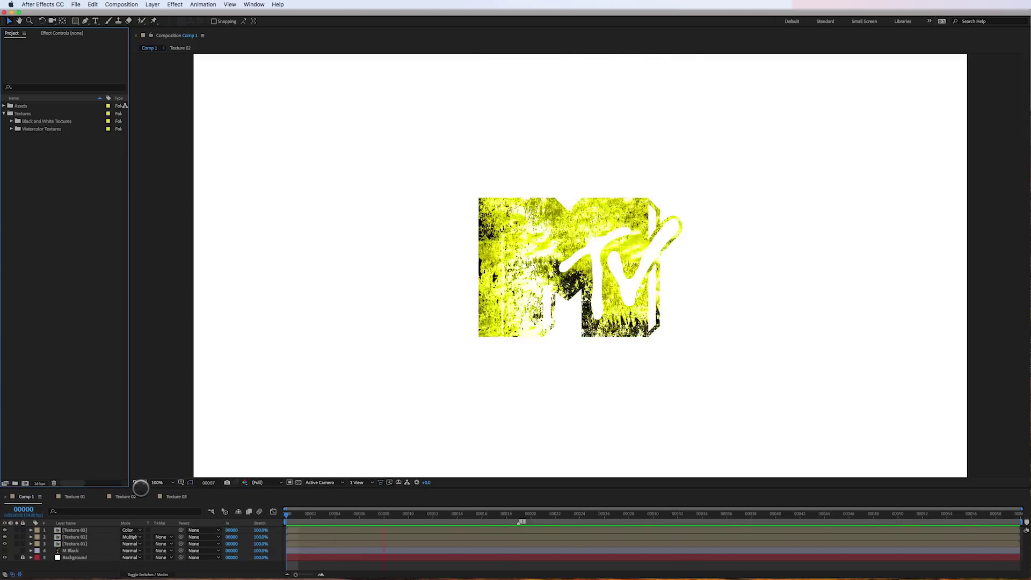
# Step: Solo the Texture 01 layer in Comp 1, open its composition and remove all the existing texture layers
pyautogui.moveTo(142, 490); pyautogui.dragTo(154, 375)
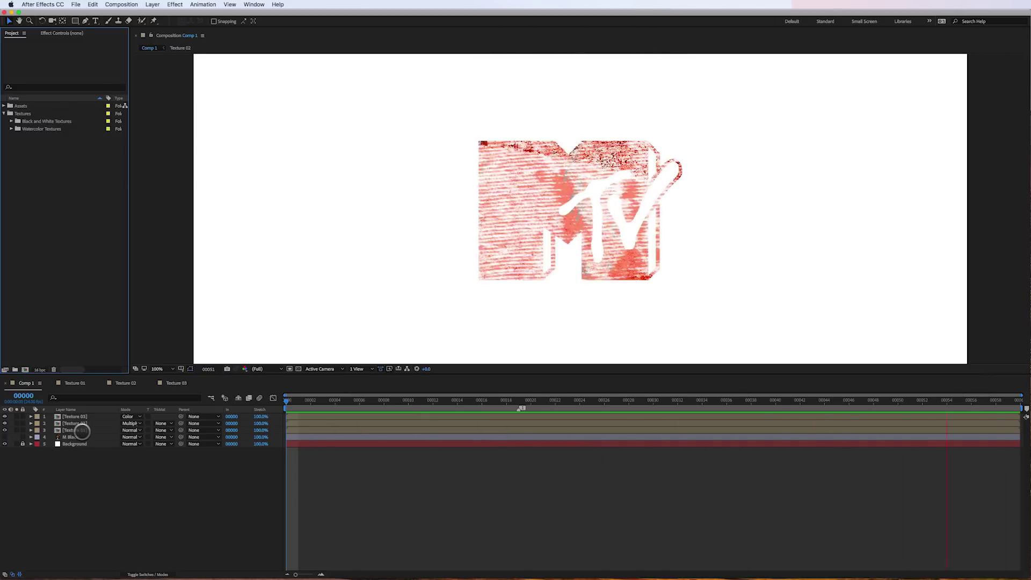
pyautogui.click(82, 431)
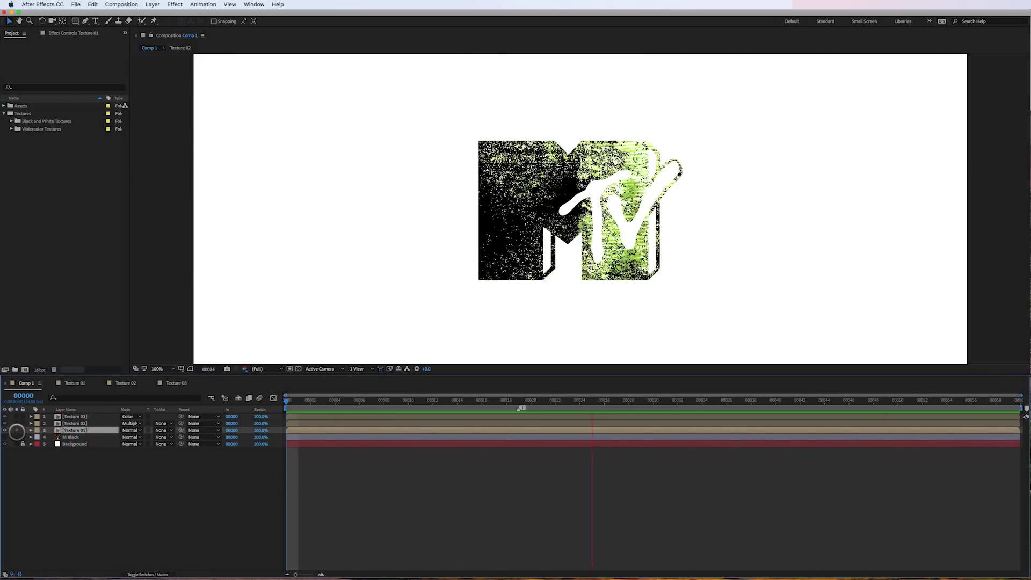
pyautogui.click(17, 430)
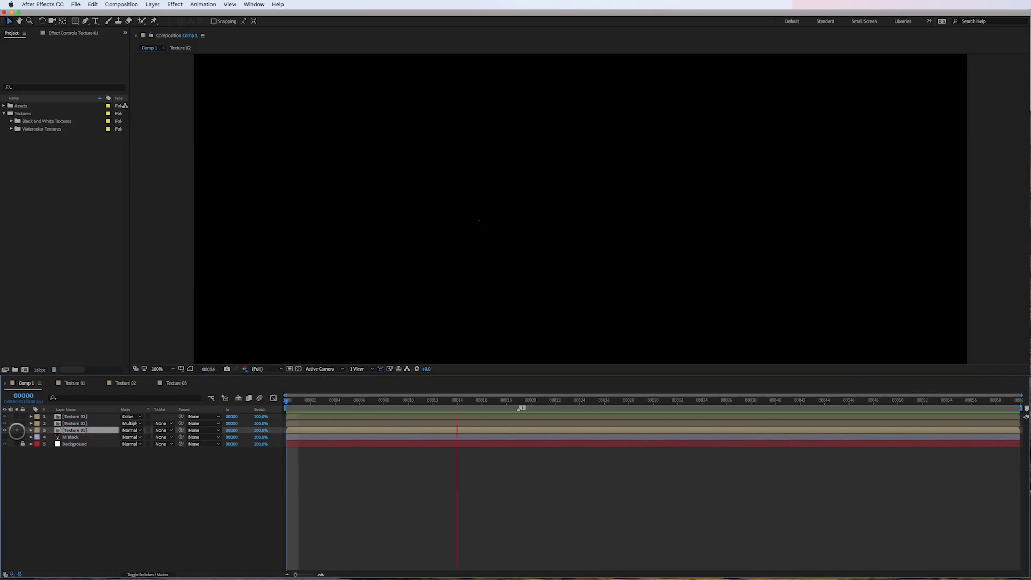
pyautogui.doubleClick(63, 431)
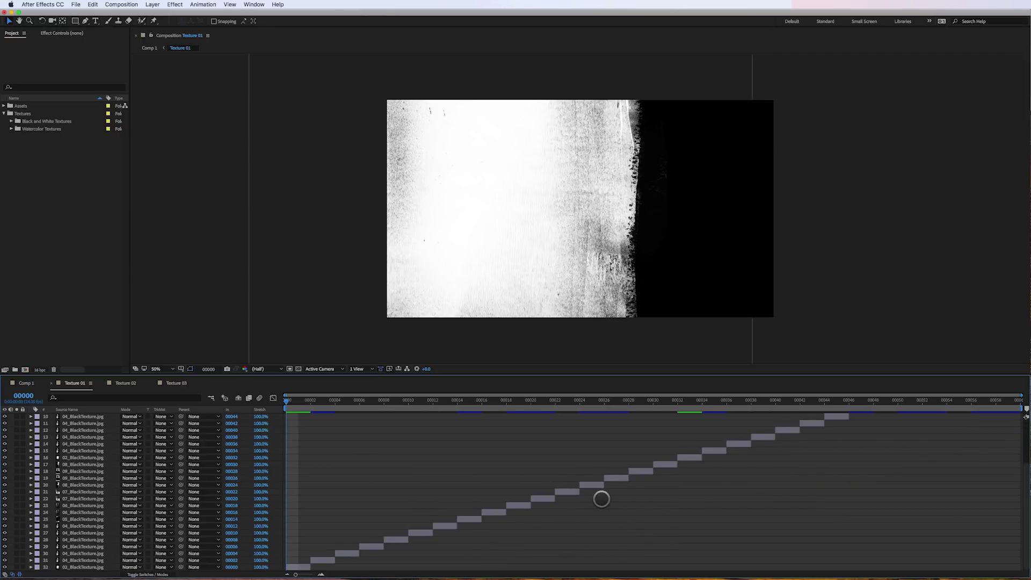
pyautogui.press('super+k')
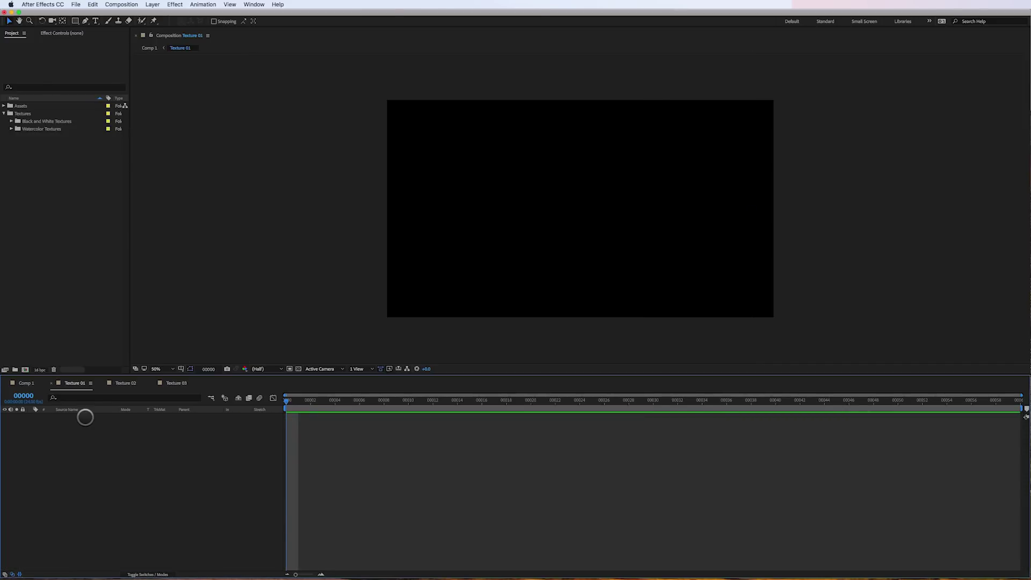
# Step: Expand the Black and White Textures folder and preview each image from 02_BlackTexture.jpg through 09_BlackTexture.jpg
pyautogui.click(23, 122)
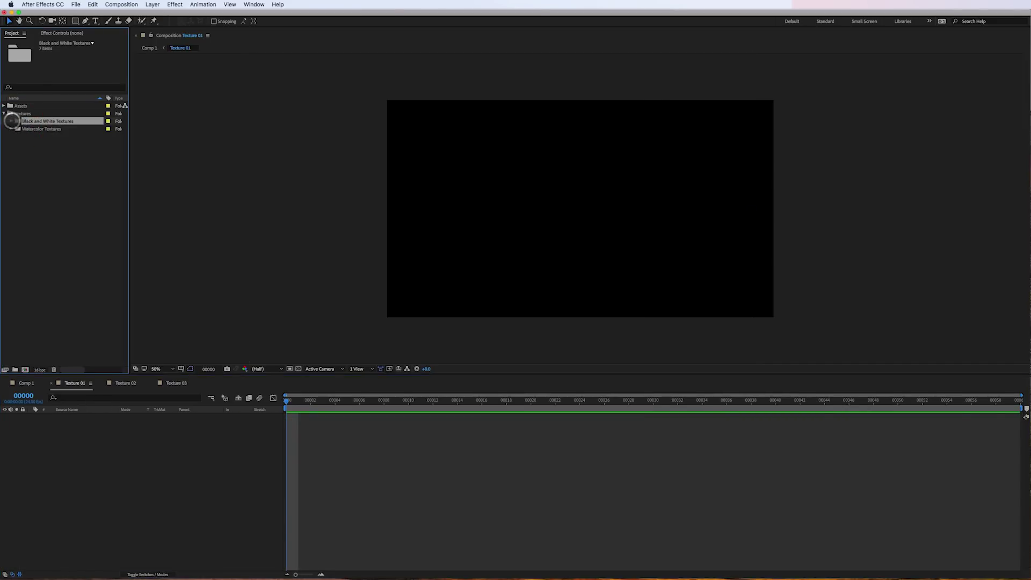
pyautogui.click(11, 120)
pyautogui.click(38, 129)
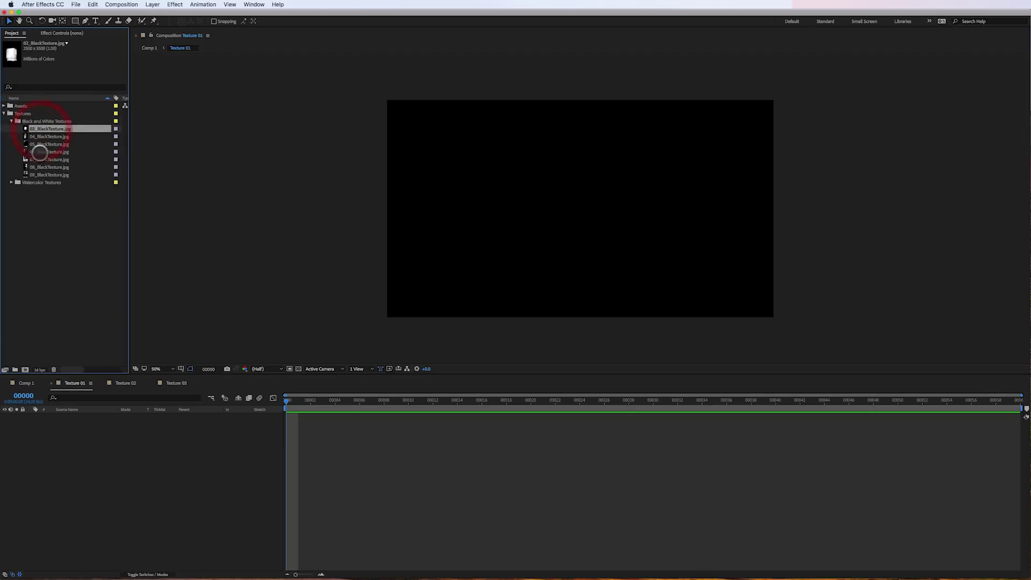
pyautogui.click(42, 136)
pyautogui.click(45, 144)
pyautogui.click(46, 151)
pyautogui.click(49, 160)
pyautogui.click(51, 167)
pyautogui.click(52, 174)
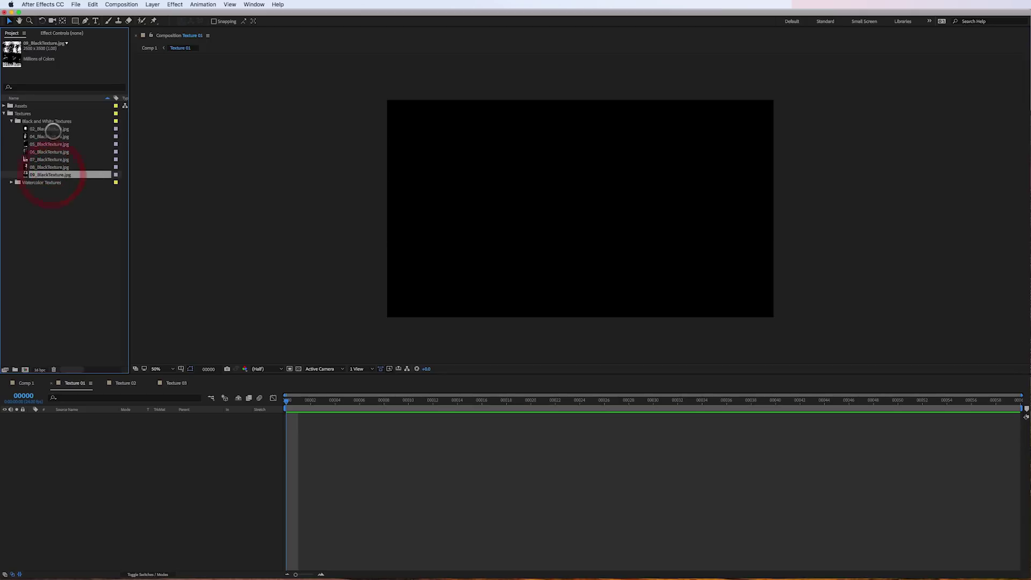
# Step: Add 02_BlackTexture.jpg to the Texture 01 composition, scaled to 150% and trimmed to the first two frames
pyautogui.moveTo(48, 128); pyautogui.dragTo(93, 382)
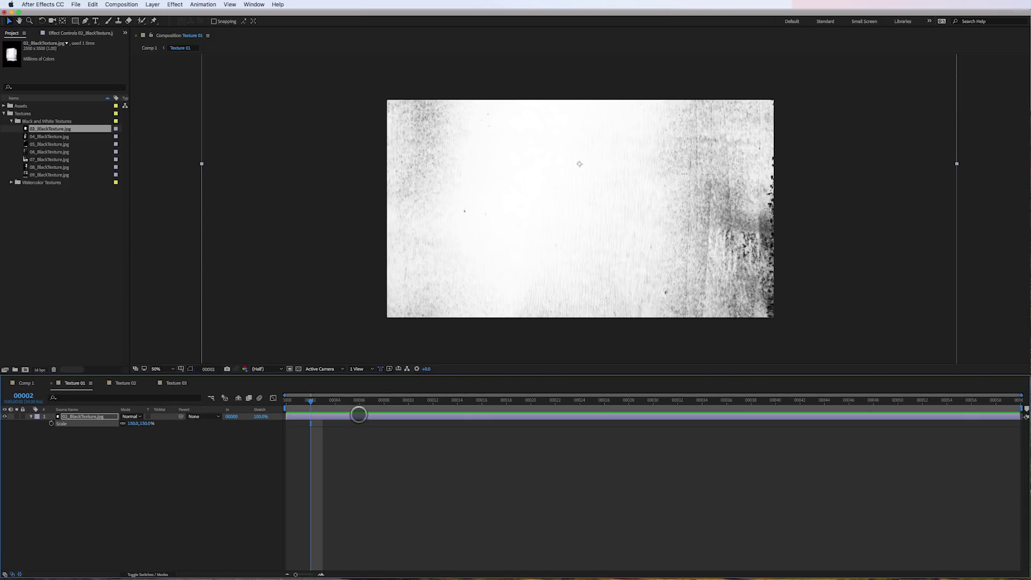
pyautogui.click(304, 403)
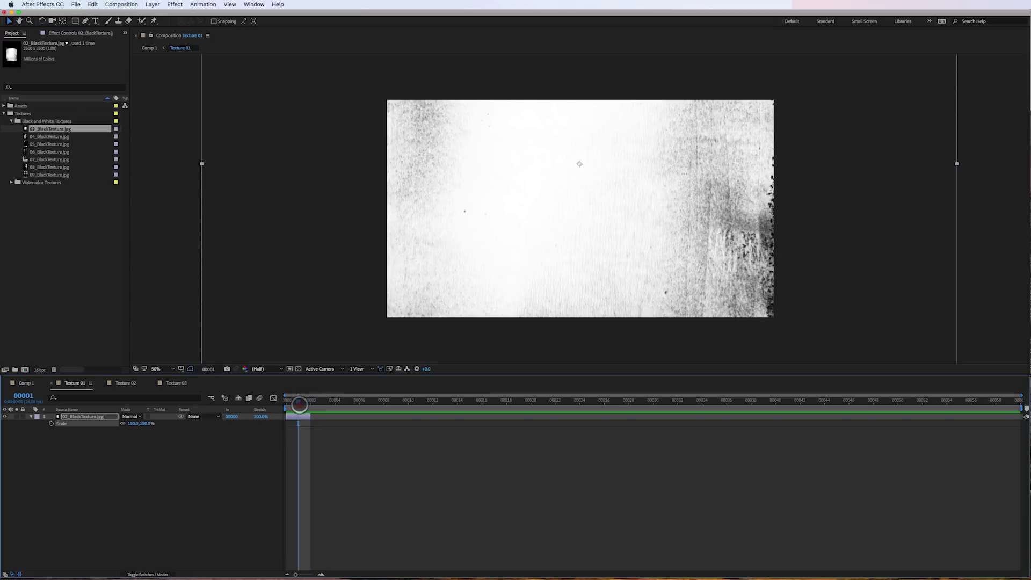
pyautogui.moveTo(291, 408)
pyautogui.mouseDown()
pyautogui.moveTo(313, 406)
pyautogui.moveTo(298, 407)
pyautogui.mouseUp()
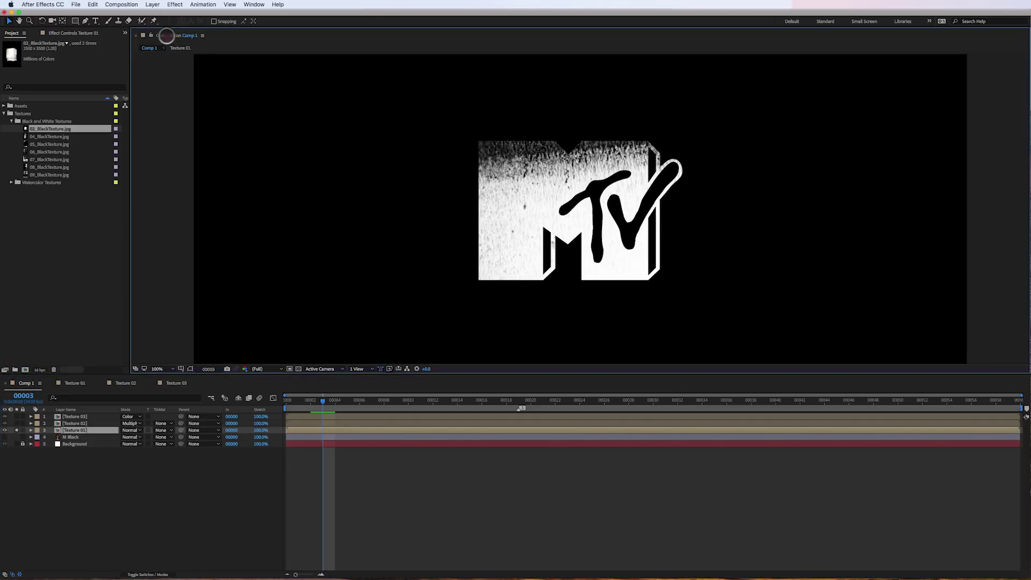
# Step: Open a second viewer showing Comp 1 at 50% zoom beside the main one, and return to the Texture 01 composition
pyautogui.click(191, 36)
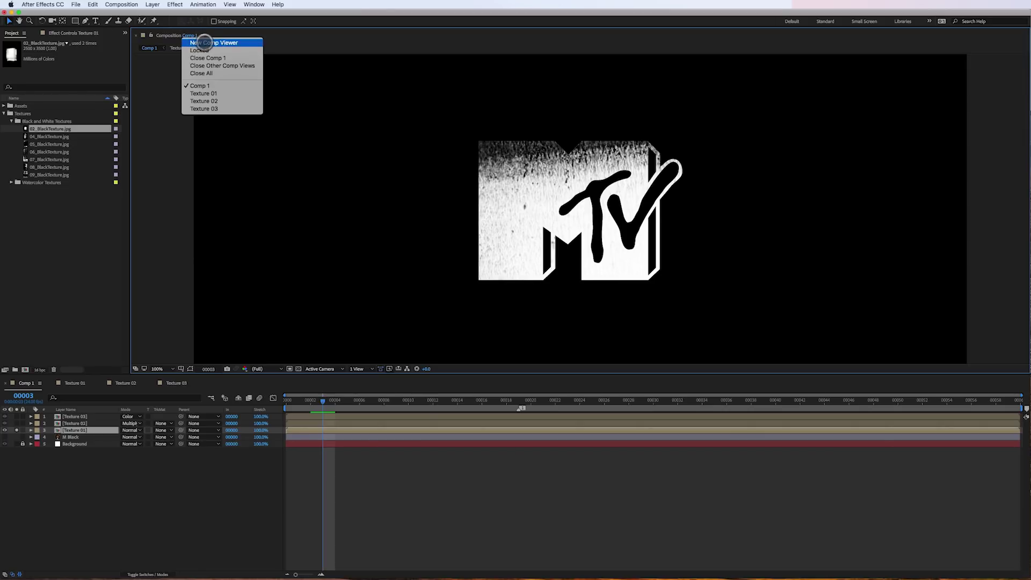
pyautogui.click(204, 42)
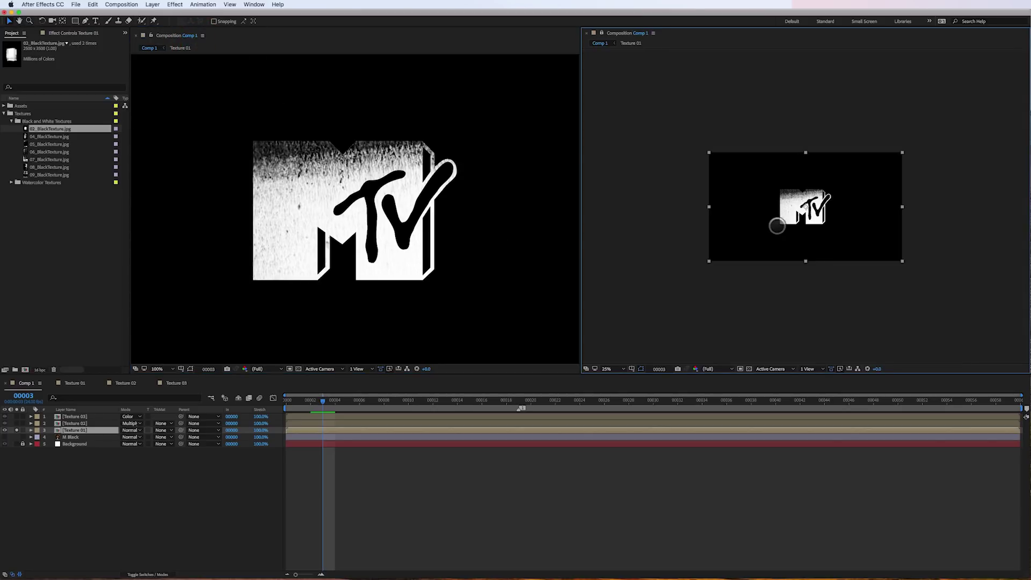
pyautogui.press('.')
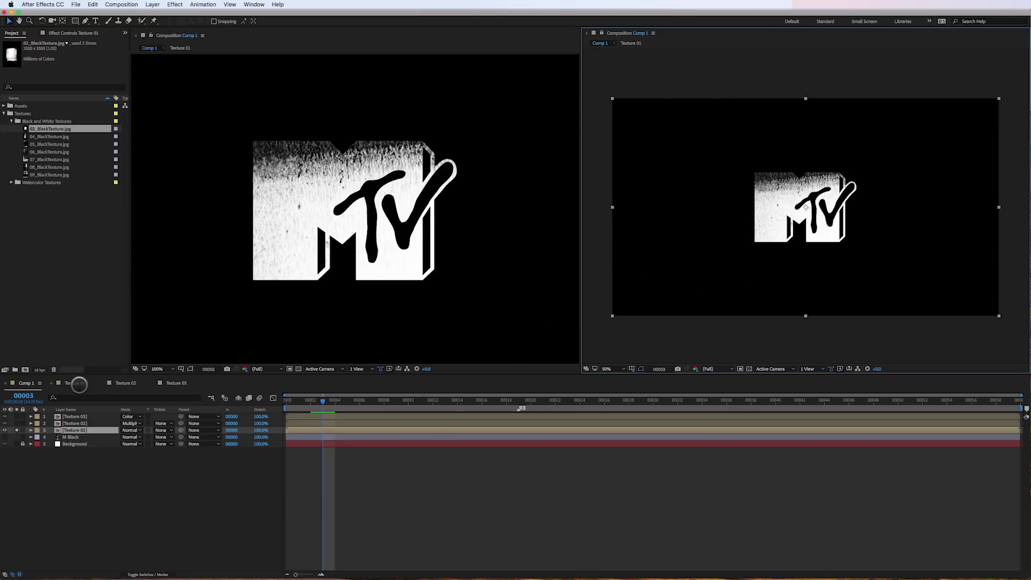
pyautogui.click(75, 383)
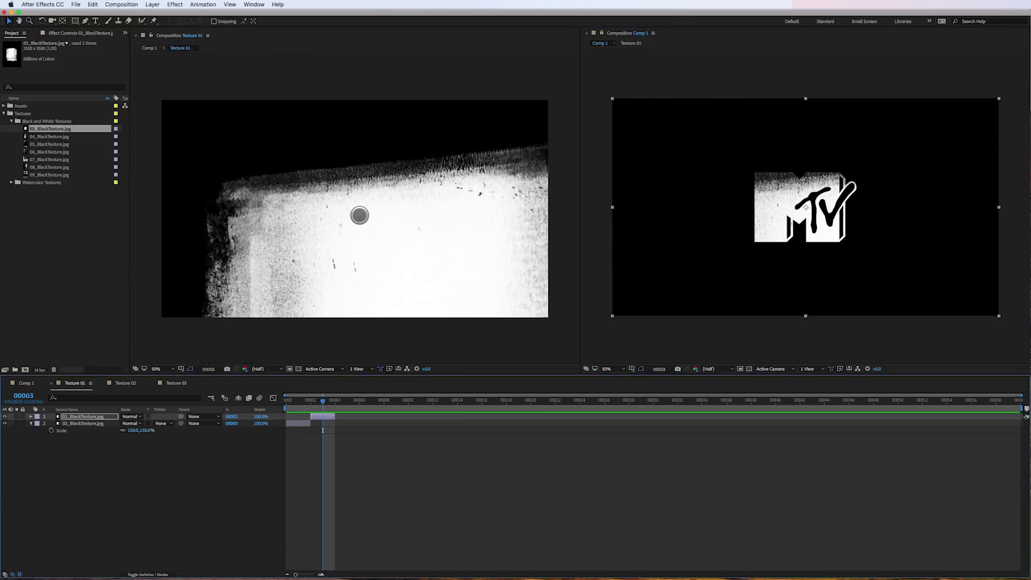
# Step: Reposition the second 02_BlackTexture.jpg copy, which starts at frame 2, so a different part of the texture fills the logo
pyautogui.moveTo(357, 217); pyautogui.dragTo(348, 244)
pyautogui.moveTo(409, 253)
pyautogui.mouseDown()
pyautogui.moveTo(418, 237)
pyautogui.moveTo(417, 263)
pyautogui.mouseUp()
pyautogui.moveTo(417, 260); pyautogui.dragTo(416, 257)
# Step: Duplicate the 02_BlackTexture.jpg layer, start the copy at frame 4 and reposition its image
pyautogui.click(322, 417)
pyautogui.hotkey('ctrl', 'd')
pyautogui.moveTo(320, 416); pyautogui.dragTo(342, 420)
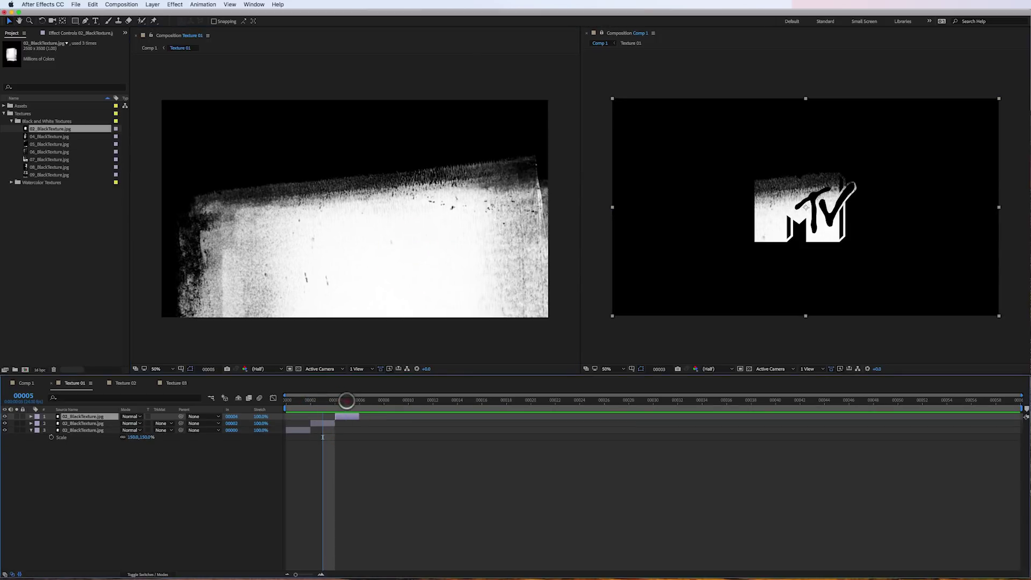
pyautogui.click(348, 401)
pyautogui.moveTo(468, 265); pyautogui.dragTo(308, 223)
pyautogui.moveTo(392, 225); pyautogui.dragTo(375, 224)
pyautogui.click(347, 417)
# Step: Add 04_BlackTexture.jpg to Texture 01 starting at frame 6 and trim it to two frames
pyautogui.moveTo(51, 137); pyautogui.dragTo(370, 416)
pyautogui.click(368, 401)
pyautogui.hotkey('alt', ']')
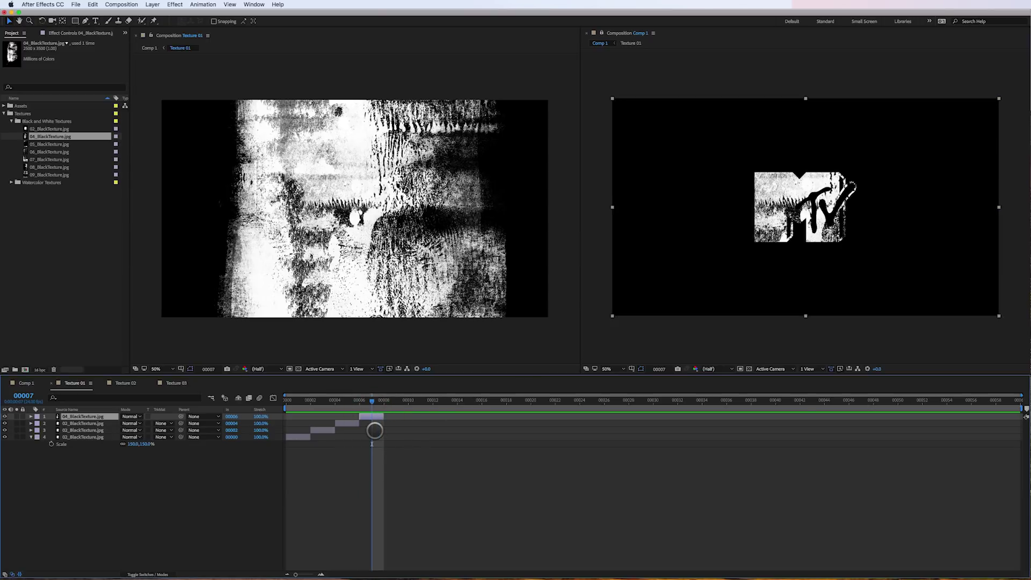
# Step: Duplicate the 04_BlackTexture.jpg layer, start the copy at frame 8 and move its image lower in the frame
pyautogui.press('super+d')
pyautogui.moveTo(374, 417); pyautogui.dragTo(393, 417)
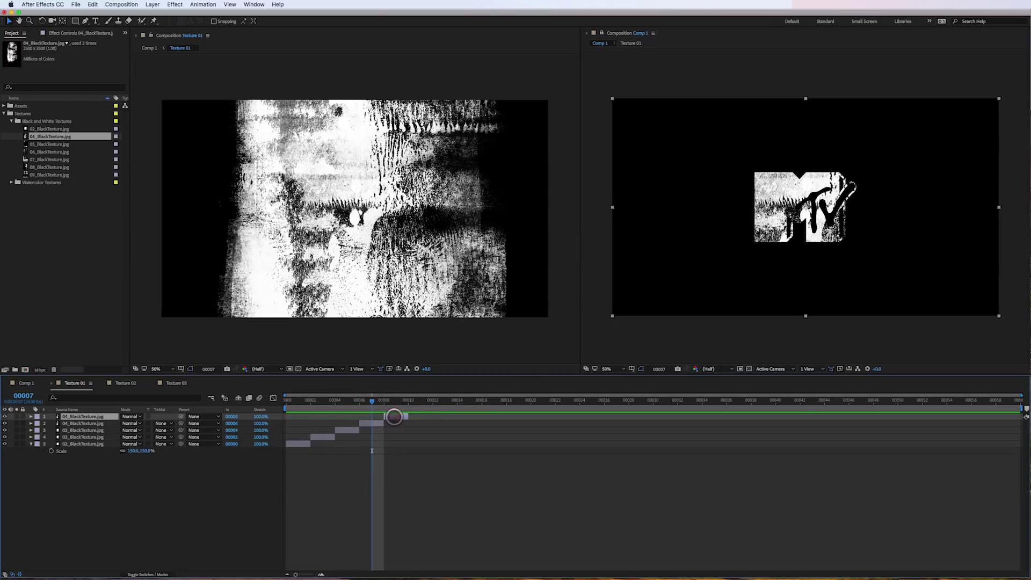
pyautogui.click(397, 401)
pyautogui.moveTo(428, 178); pyautogui.dragTo(419, 274)
pyautogui.moveTo(425, 219); pyautogui.dragTo(420, 226)
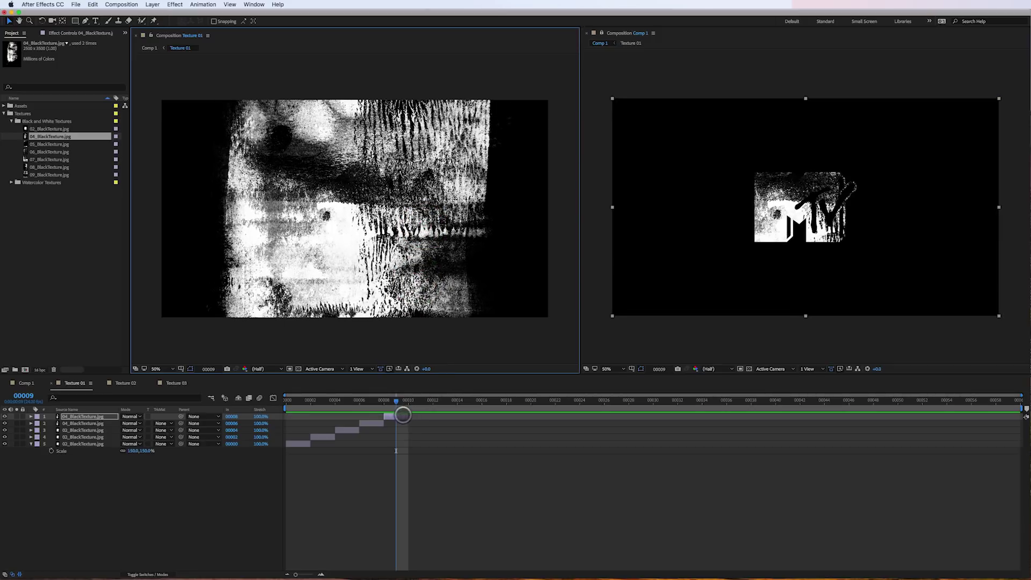
# Step: Make another copy of the 04_BlackTexture.jpg layer starting at frame 10 and reposition its image
pyautogui.click(403, 415)
pyautogui.hotkey('ctrl', 'd')
pyautogui.moveTo(403, 414); pyautogui.dragTo(424, 417)
pyautogui.click(421, 401)
pyautogui.moveTo(392, 172)
pyautogui.mouseDown()
pyautogui.moveTo(396, 149)
pyautogui.moveTo(402, 190)
pyautogui.mouseUp()
# Step: Add 05_BlackTexture.jpg as a two-frame layer at frame 12, duplicate it at frame 14 and reposition both images
pyautogui.moveTo(43, 144); pyautogui.dragTo(105, 411)
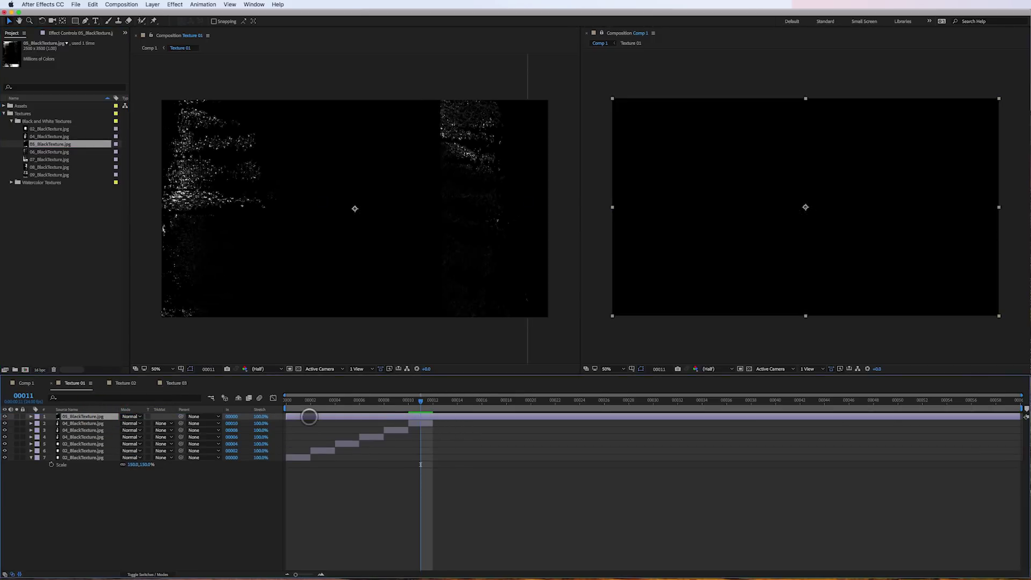
pyautogui.moveTo(288, 416); pyautogui.dragTo(431, 423)
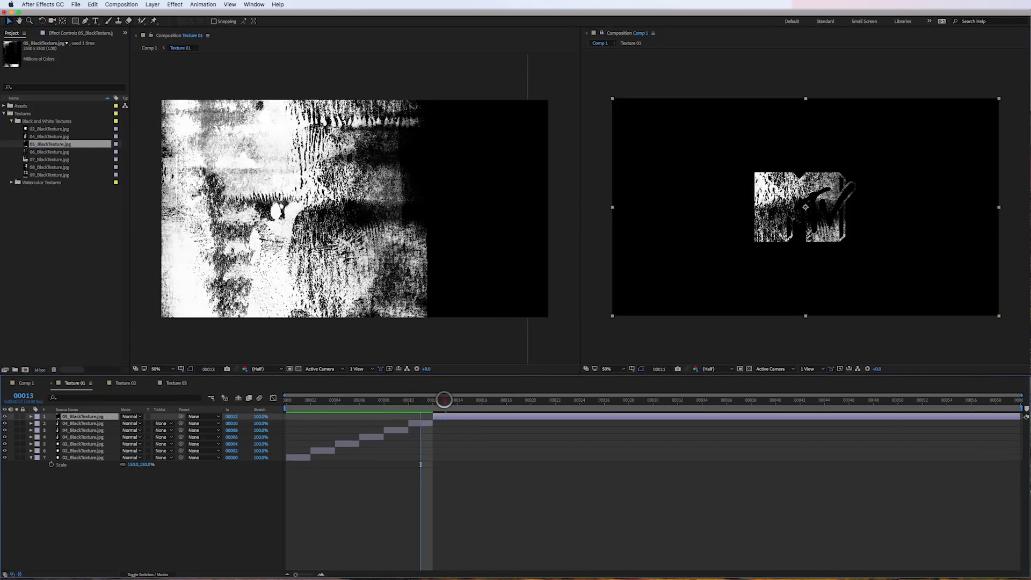
pyautogui.click(444, 401)
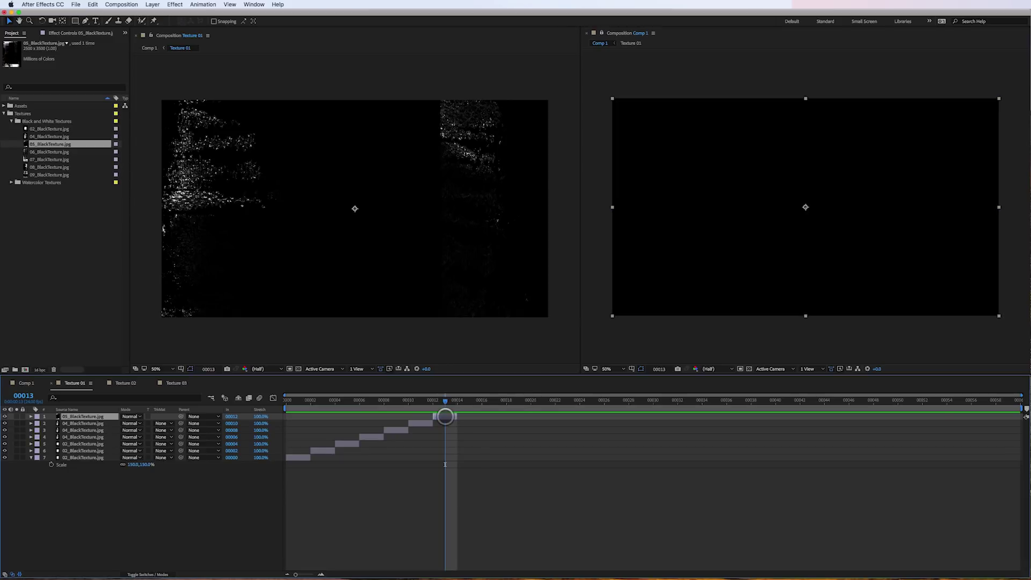
pyautogui.click(446, 417)
pyautogui.moveTo(379, 178); pyautogui.dragTo(411, 251)
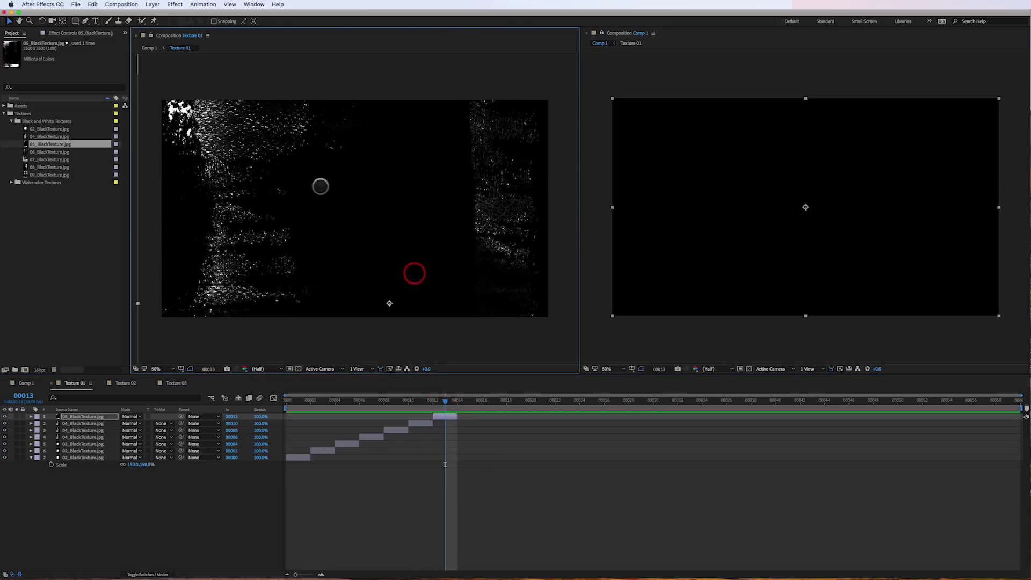
pyautogui.moveTo(309, 173); pyautogui.dragTo(388, 260)
pyautogui.moveTo(372, 205); pyautogui.dragTo(372, 259)
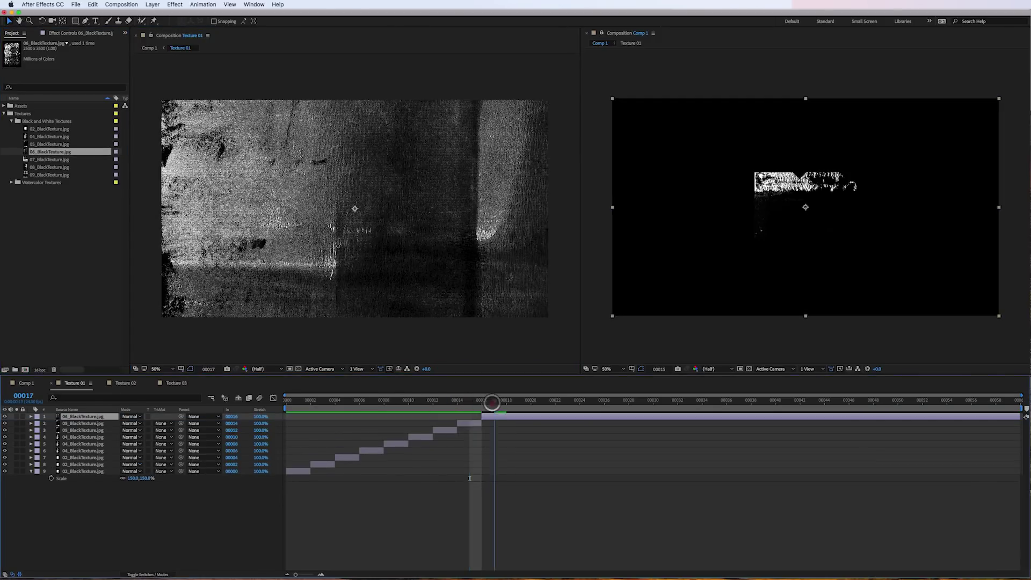
# Step: Place two-frame copies of 06_BlackTexture.jpg at frames 16, 18, 20 and 22, with the frame 20 copy scaled to 146%
pyautogui.moveTo(490, 412); pyautogui.dragTo(504, 418)
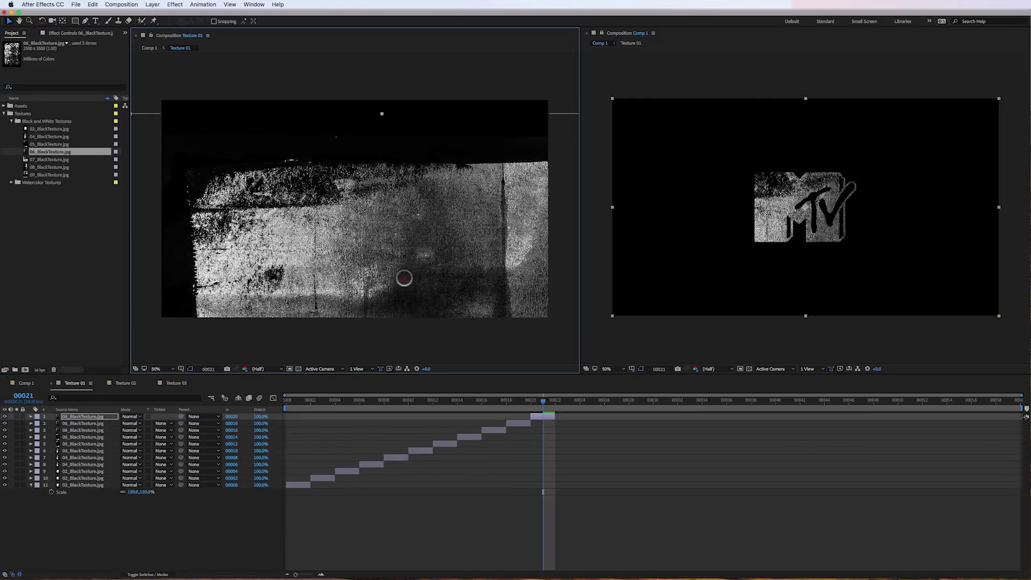
pyautogui.moveTo(542, 419); pyautogui.dragTo(571, 419)
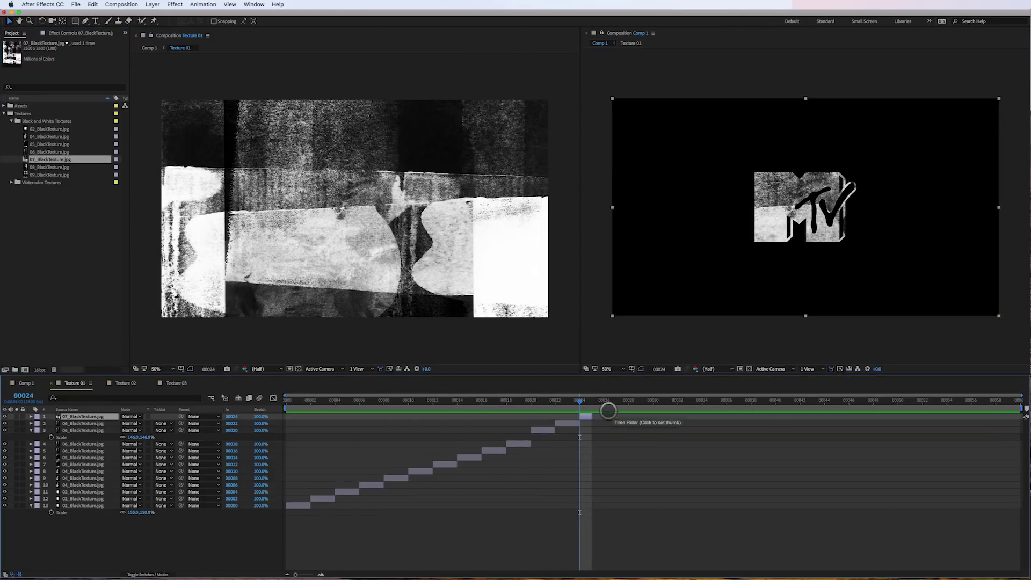
# Step: Place two-frame copies of 07_BlackTexture.jpg at frames 24, 26 and 28, shifting the image between copies
pyautogui.moveTo(601, 417)
pyautogui.mouseDown()
pyautogui.moveTo(587, 418)
pyautogui.moveTo(617, 417)
pyautogui.mouseUp()
pyautogui.press('super+d')
pyautogui.moveTo(405, 315); pyautogui.dragTo(410, 272)
pyautogui.press('super+d')
pyautogui.moveTo(617, 417); pyautogui.dragTo(696, 417)
pyautogui.click(641, 400)
# Step: Duplicate the 07_BlackTexture.jpg layer at frames 30 and 32 and move the image to a new position
pyautogui.click(666, 403)
pyautogui.click(666, 416)
pyautogui.press('super+d')
pyautogui.click(690, 401)
pyautogui.moveTo(463, 301); pyautogui.dragTo(470, 187)
# Step: Add 08_BlackTexture.jpg as a two-frame layer at frame 34, duplicate it at frame 36 and reposition the copy
pyautogui.moveTo(33, 167); pyautogui.dragTo(742, 417)
pyautogui.click(712, 400)
pyautogui.hotkey('alt', ']')
pyautogui.press('super+d')
pyautogui.click(740, 401)
pyautogui.moveTo(354, 210); pyautogui.dragTo(279, 18)
# Step: Duplicate the 08_BlackTexture.jpg layer at frames 38 and 40, repositioning the image for each copy
pyautogui.press('super+d')
pyautogui.moveTo(739, 417); pyautogui.dragTo(764, 421)
pyautogui.moveTo(376, 107); pyautogui.dragTo(324, 359)
pyautogui.press('super+d')
pyautogui.moveTo(764, 417); pyautogui.dragTo(787, 417)
pyautogui.click(787, 402)
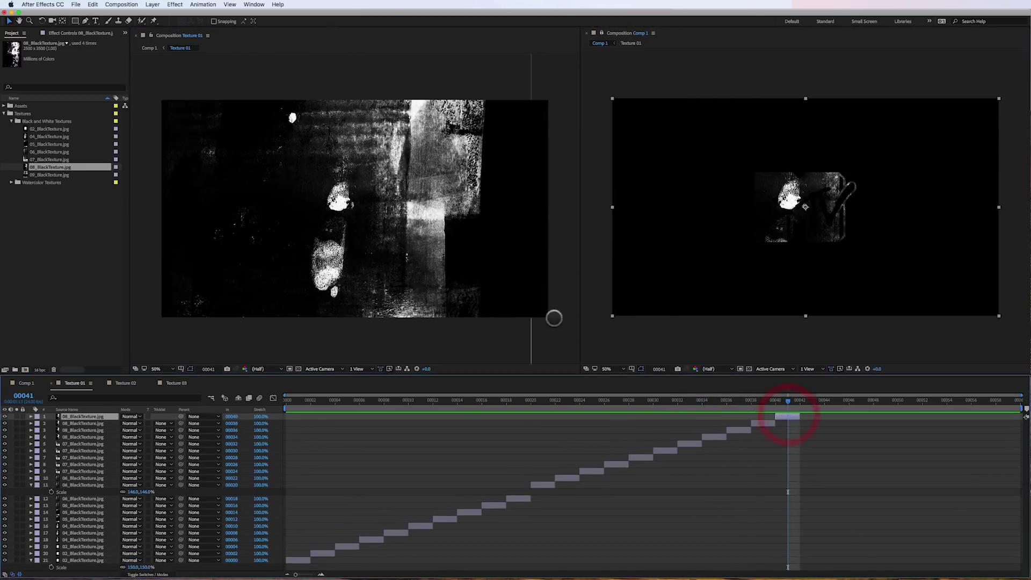
pyautogui.moveTo(447, 274); pyautogui.dragTo(433, 243)
# Step: Add 09_BlackTexture.jpg as a two-frame layer at frame 42, duplicate it at frame 44 and reposition both images
pyautogui.moveTo(50, 174); pyautogui.dragTo(800, 417)
pyautogui.click(808, 402)
pyautogui.hotkey('alt', ']')
pyautogui.moveTo(366, 188); pyautogui.dragTo(382, 284)
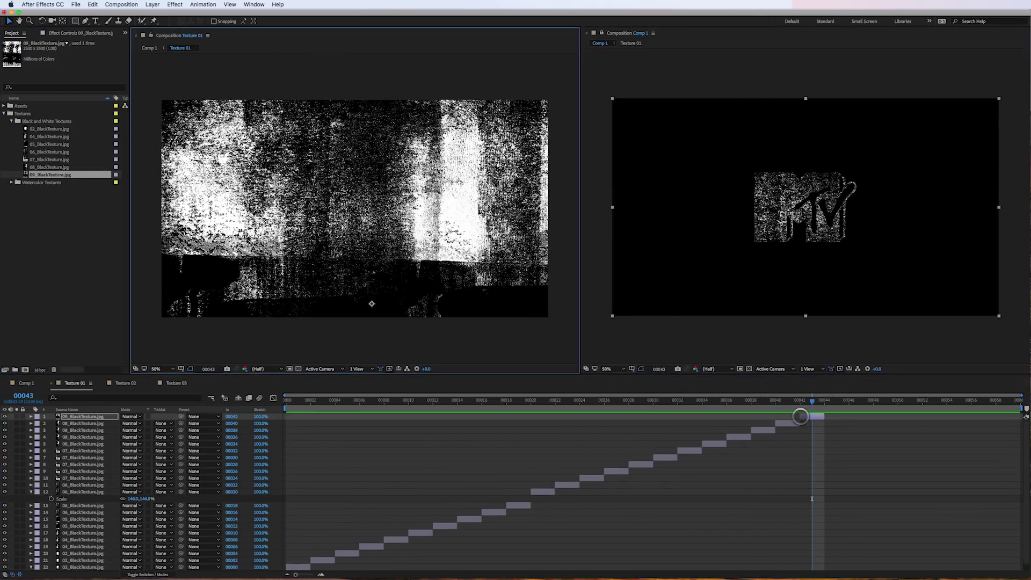
pyautogui.press('super+d')
pyautogui.moveTo(813, 416); pyautogui.dragTo(838, 417)
pyautogui.click(838, 402)
pyautogui.moveTo(454, 226); pyautogui.dragTo(419, 333)
# Step: Duplicate the 09_BlackTexture.jpg layer at frames 46, 48 and 50, repositioning the image for each copy
pyautogui.press('super+d')
pyautogui.moveTo(864, 416); pyautogui.dragTo(889, 417)
pyautogui.click(886, 402)
pyautogui.moveTo(422, 285); pyautogui.dragTo(468, 138)
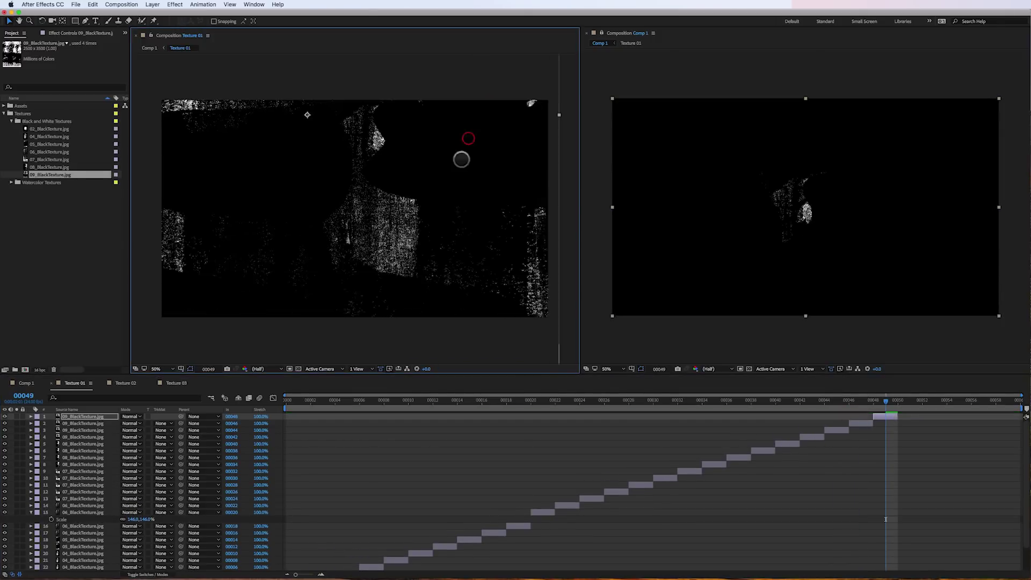
pyautogui.moveTo(447, 226); pyautogui.dragTo(380, 62)
pyautogui.press('super+d')
pyautogui.moveTo(891, 416); pyautogui.dragTo(915, 416)
pyautogui.click(910, 401)
pyautogui.moveTo(376, 161); pyautogui.dragTo(472, 274)
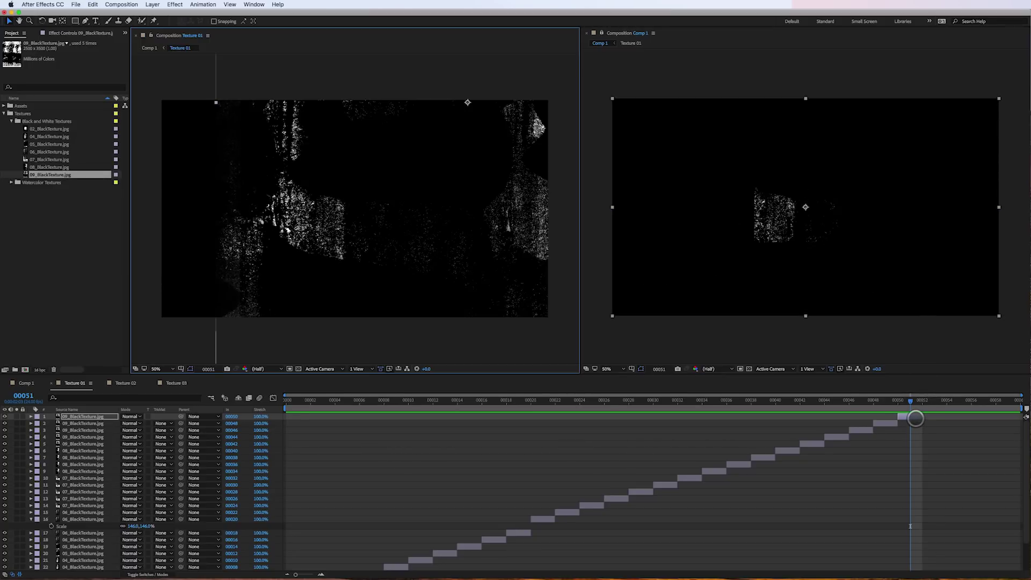
# Step: Duplicate the texture layers starting at frames 18, 26 and 34 and move the copies to the top of the layer stack
pyautogui.click(915, 418)
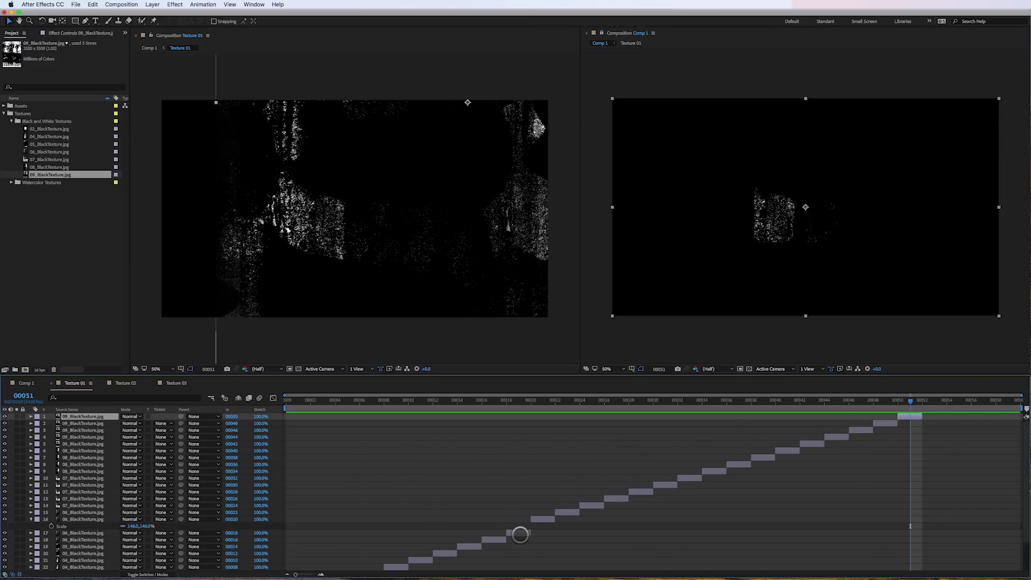
pyautogui.click(521, 534)
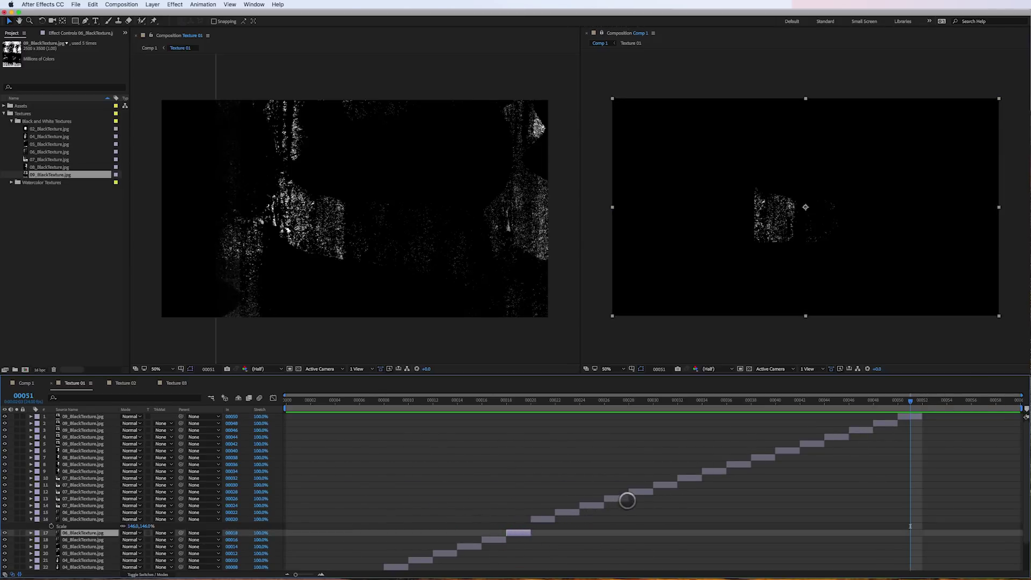
pyautogui.keyDown('shift'); pyautogui.click(621, 499); pyautogui.keyUp('shift')
pyautogui.keyDown('shift'); pyautogui.click(716, 470); pyautogui.keyUp('shift')
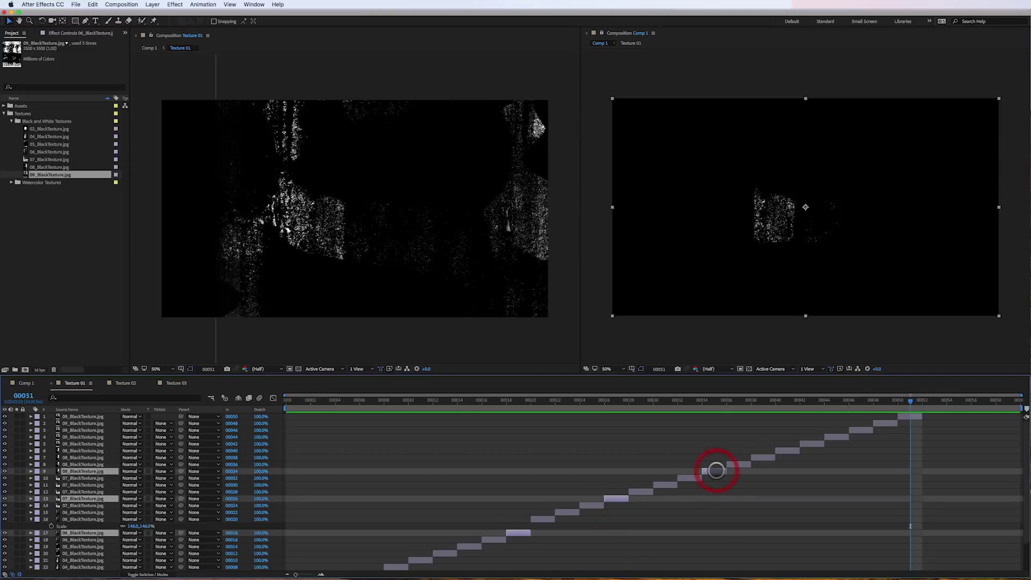
pyautogui.press('super+d')
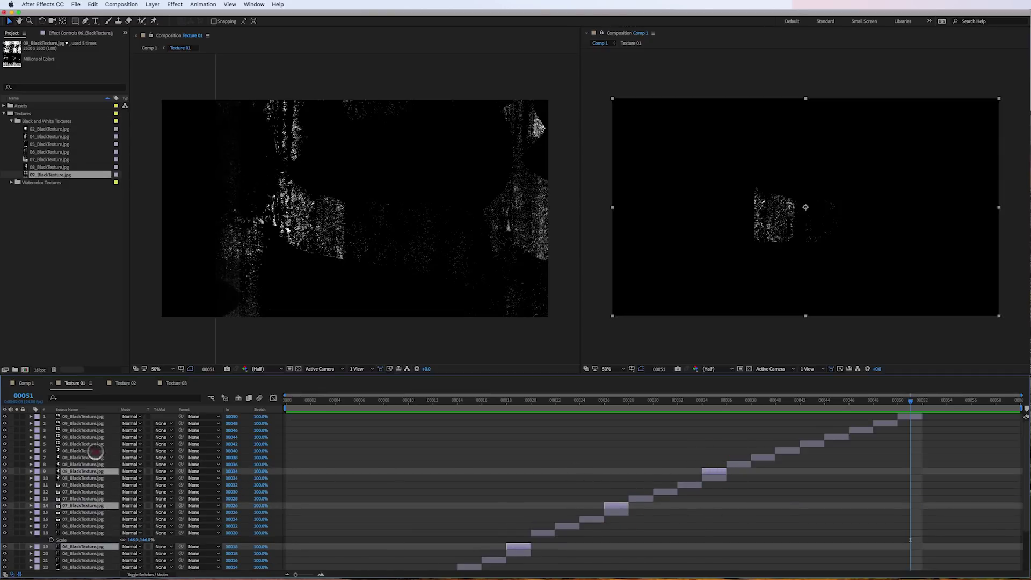
pyautogui.moveTo(94, 418); pyautogui.dragTo(92, 415)
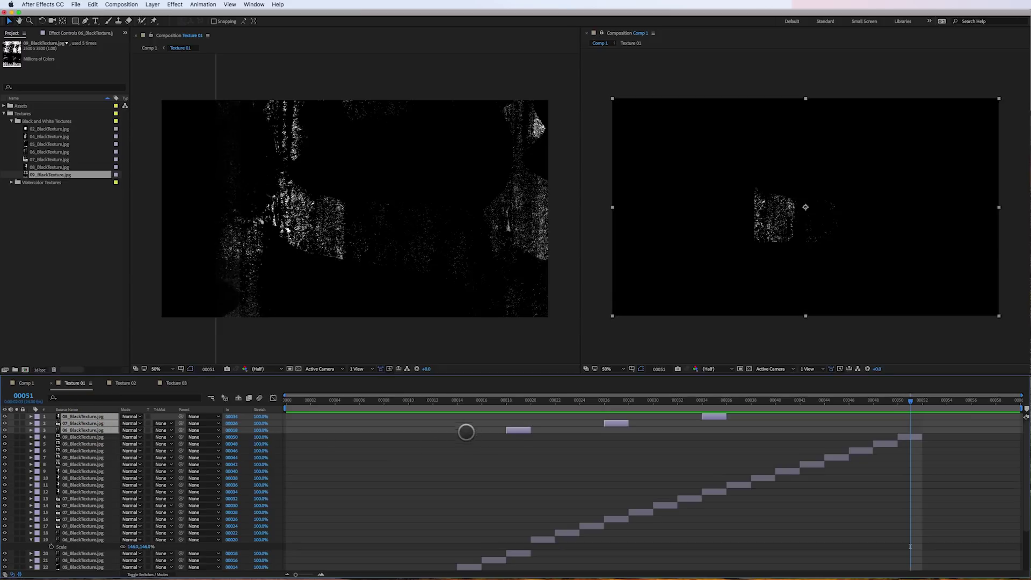
# Step: Move the copied 06, 07 and 08_BlackTexture.jpg layers in time so they start at frames 54, 56 and 58
pyautogui.moveTo(519, 429); pyautogui.dragTo(815, 430)
pyautogui.click(934, 420)
pyautogui.moveTo(911, 424); pyautogui.dragTo(986, 423)
pyautogui.moveTo(813, 430); pyautogui.dragTo(960, 429)
# Step: Duplicate the 04_BlackTexture.jpg layer at frame 10, place the copy fourth in the layer stack and start it at frame 52
pyautogui.scroll(-3, 354, 536)
pyautogui.click(419, 527)
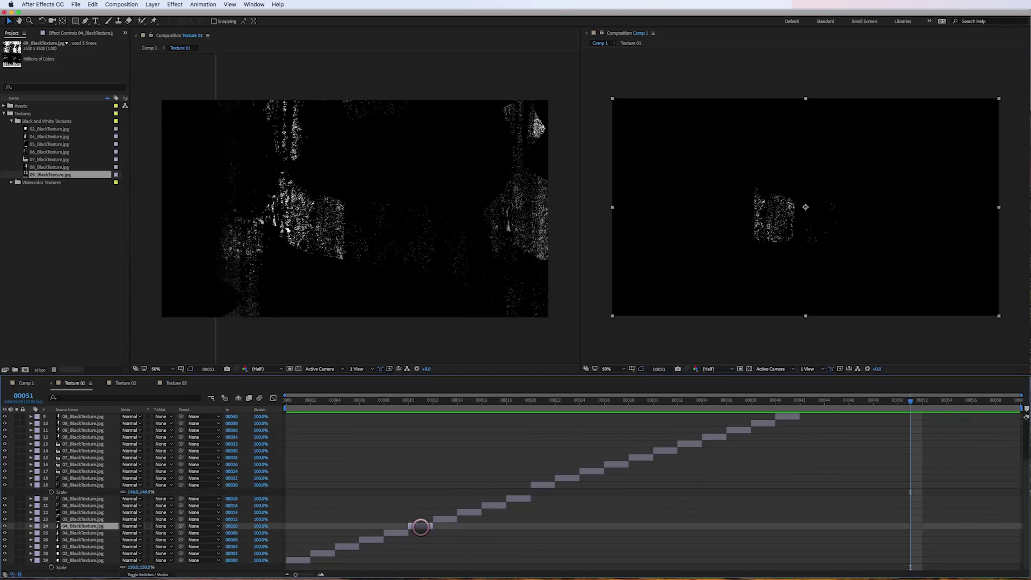
pyautogui.moveTo(95, 525); pyautogui.dragTo(93, 432)
pyautogui.moveTo(421, 436); pyautogui.dragTo(931, 456)
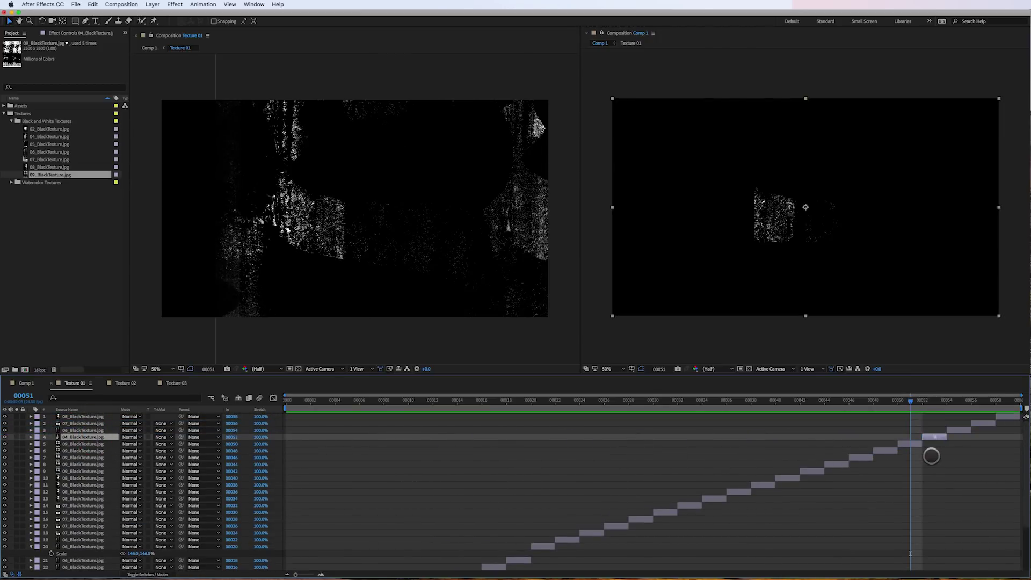
# Step: Preview the Texture 01 sequence from frame 0 and check it inside the logo in Comp 1
pyautogui.moveTo(916, 403); pyautogui.dragTo(251, 503)
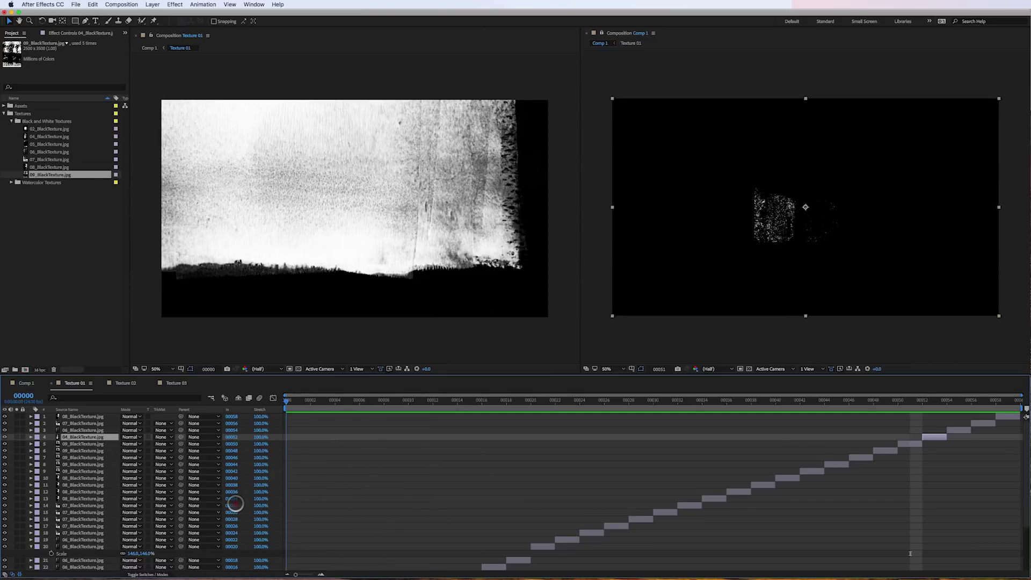
pyautogui.press('space')
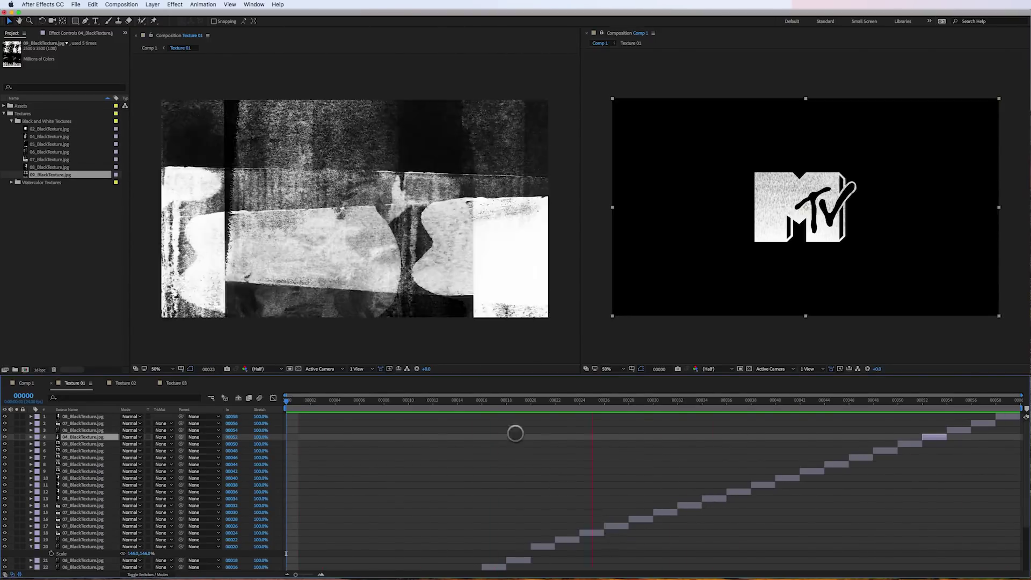
pyautogui.click(22, 383)
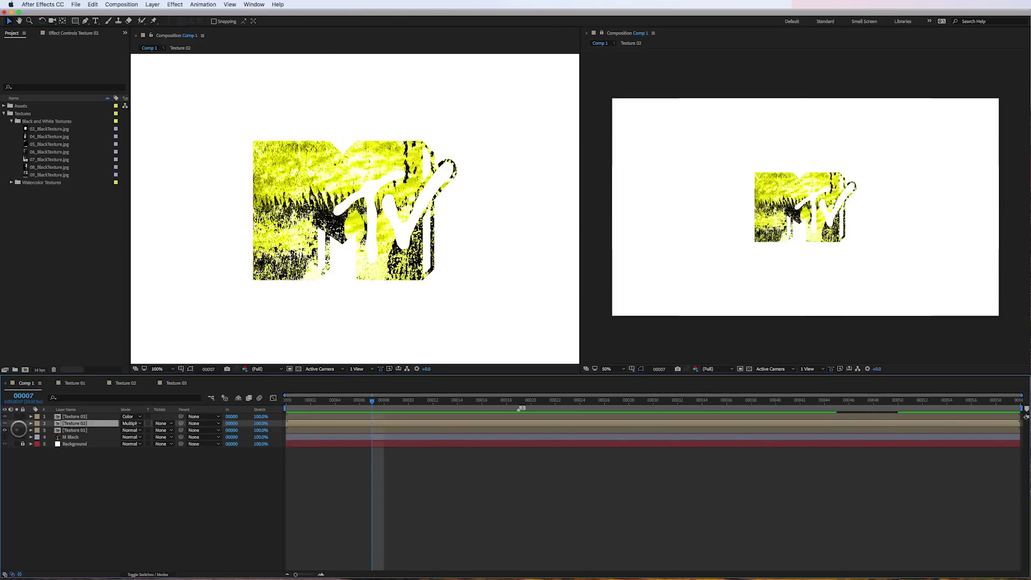
# Step: Unsolo the Texture 01 layer in Comp 1 and solo the Texture 03 layer instead
pyautogui.click(17, 430)
pyautogui.click(62, 430)
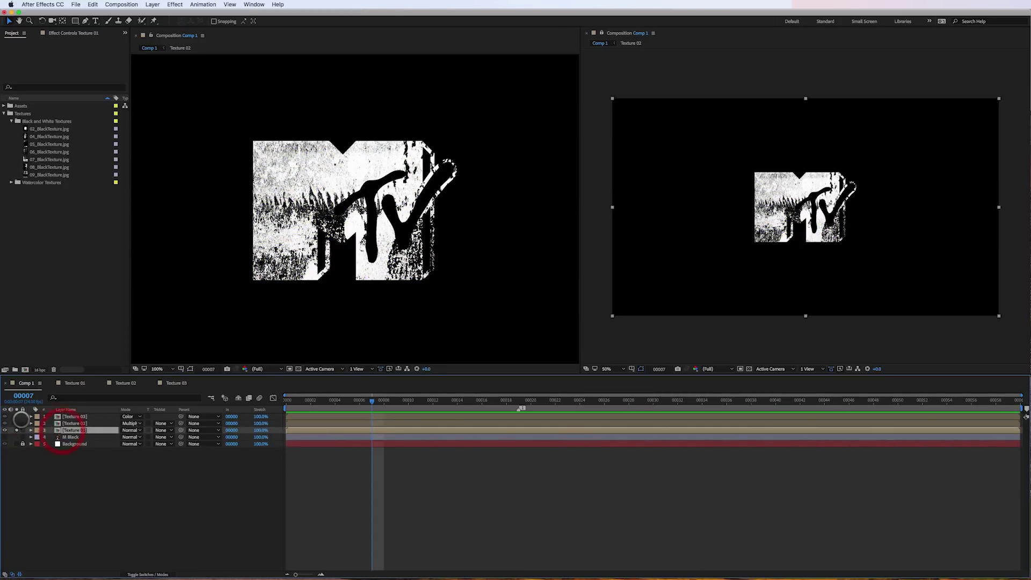
pyautogui.click(16, 431)
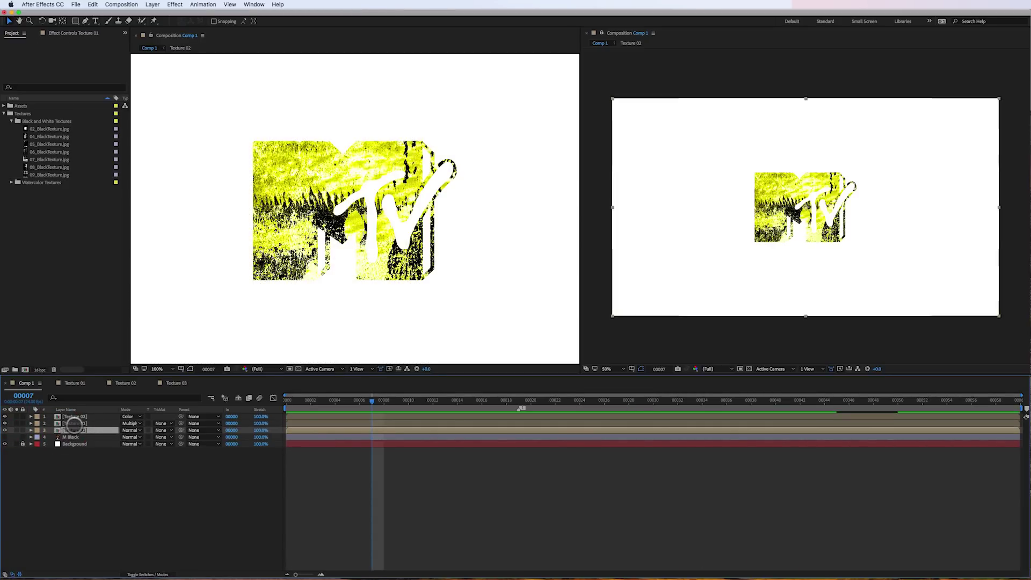
pyautogui.click(75, 423)
pyautogui.click(77, 416)
pyautogui.click(16, 416)
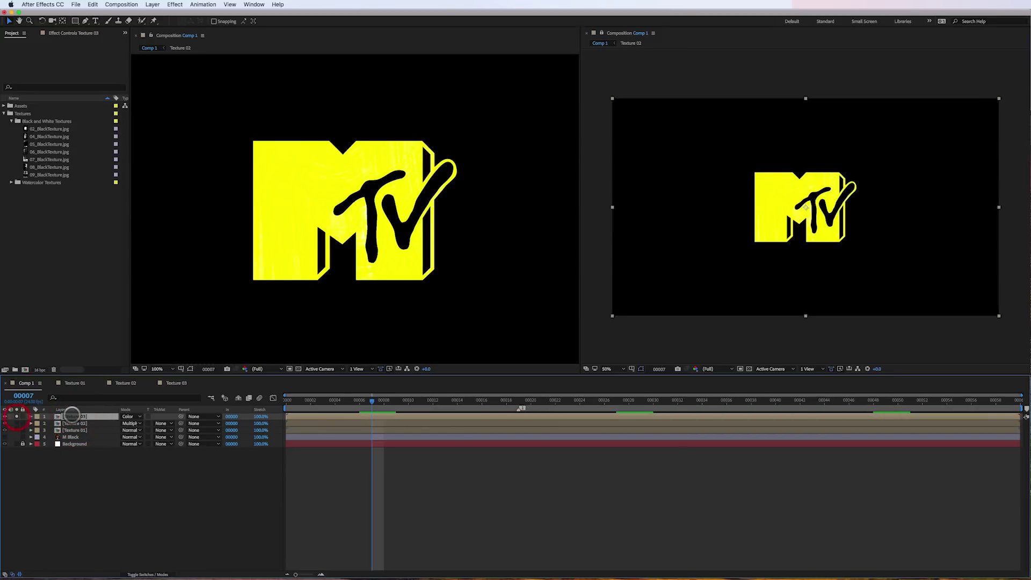
# Step: Open the Texture 03 composition, scrub through its color scans and preview them inside the logo in Comp 1
pyautogui.doubleClick(74, 417)
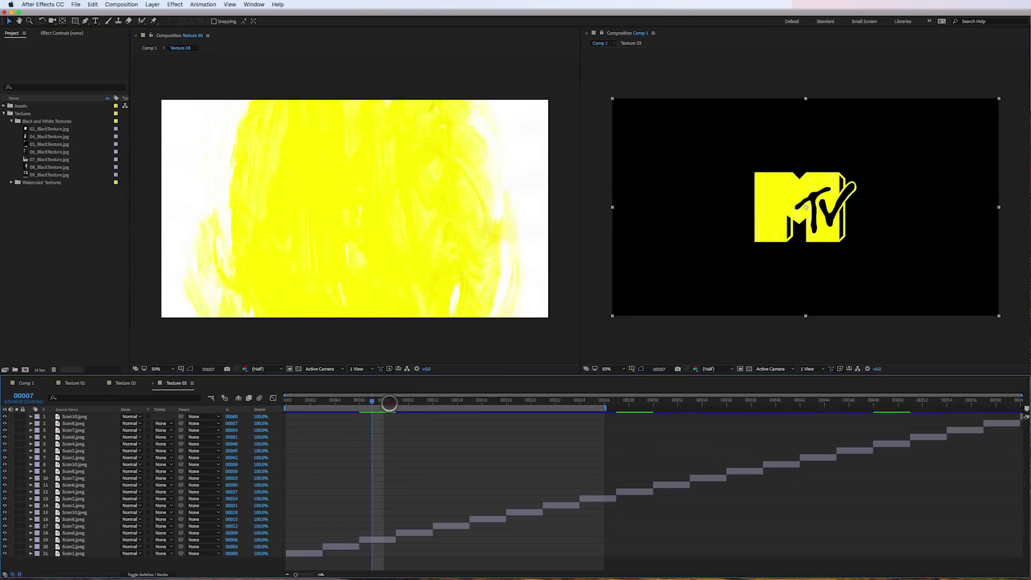
pyautogui.moveTo(396, 404); pyautogui.dragTo(333, 534)
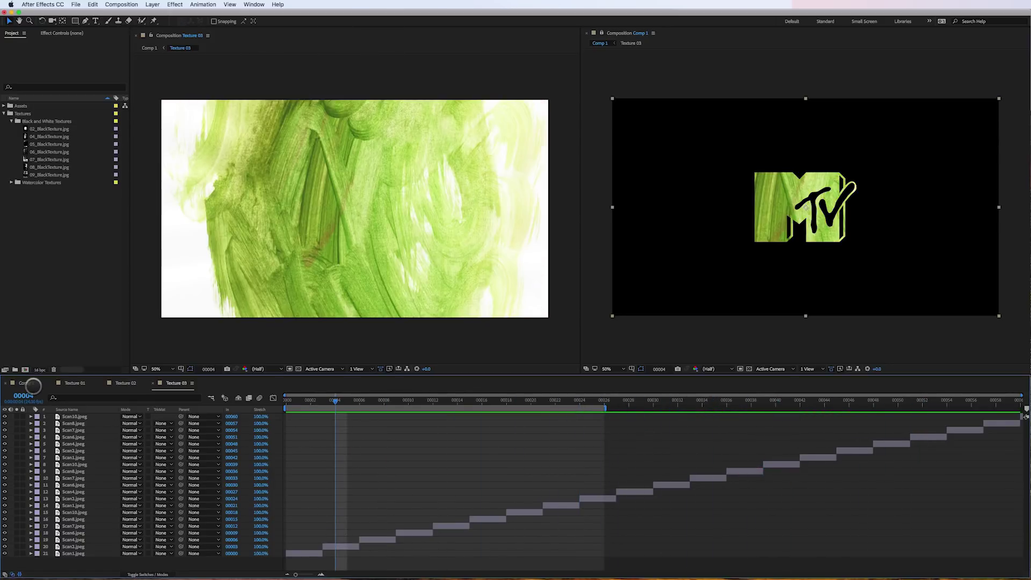
pyautogui.click(27, 383)
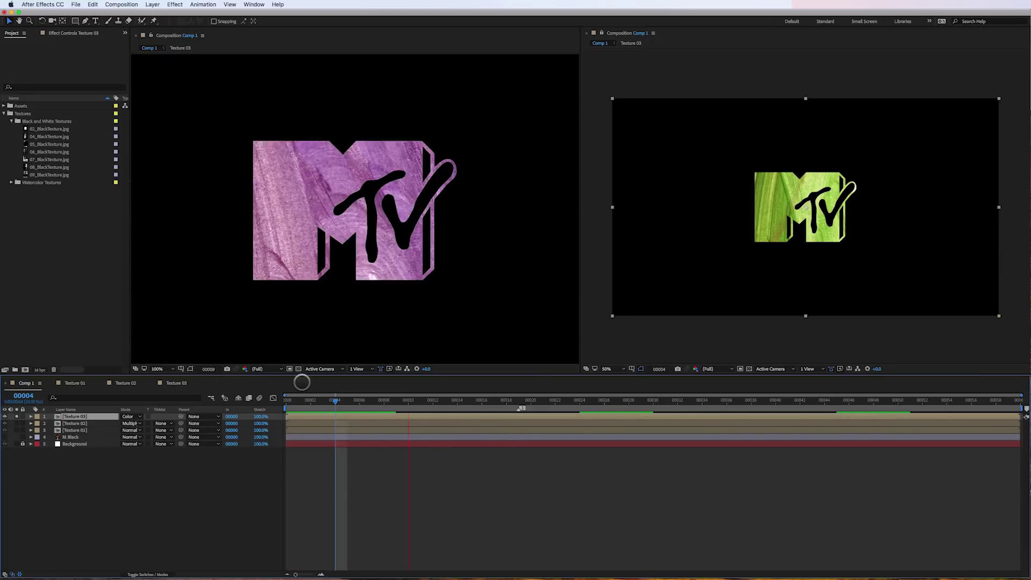